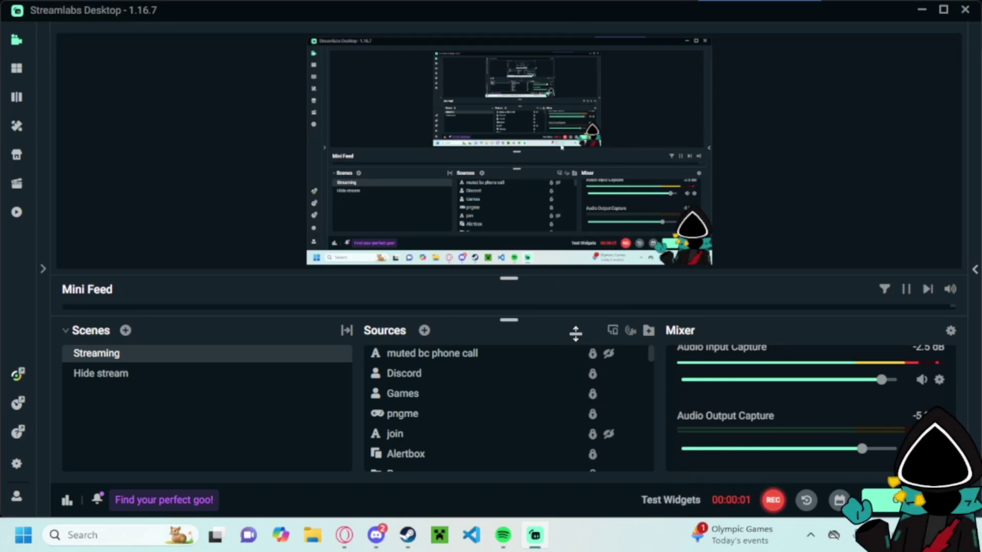
- Switch to the browser and download Submerged-Steam_Epic_Itch.zip from the v2024.8.1 release assets
mouse_move(546, 545)
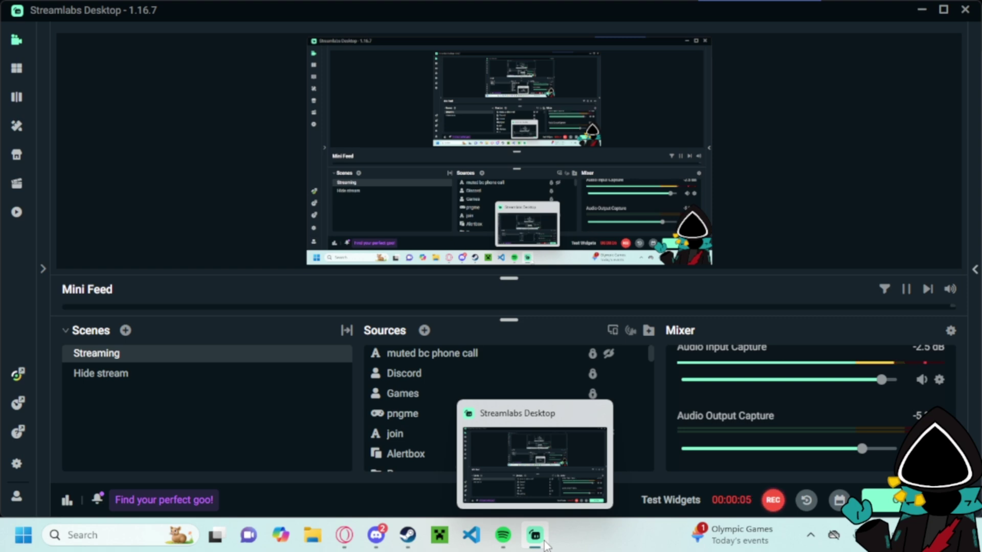
left_click(545, 544)
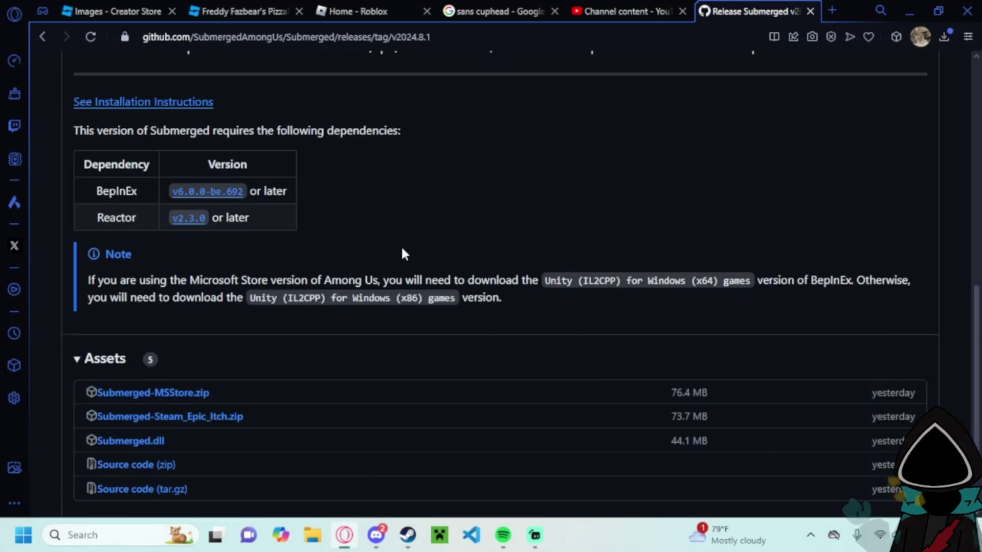
scroll(403, 254, "up", 10)
scroll(412, 172, "down", 8)
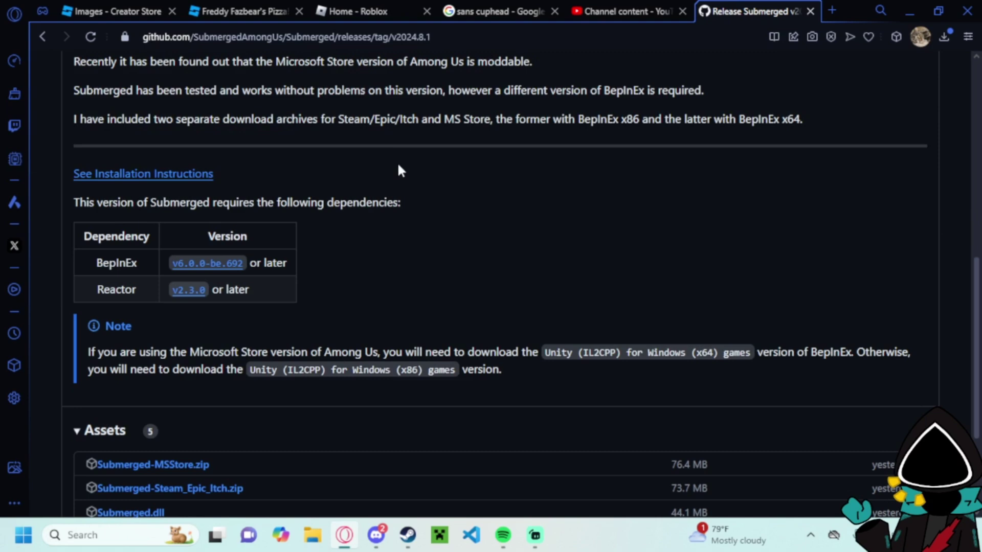
scroll(396, 161, "down", 3)
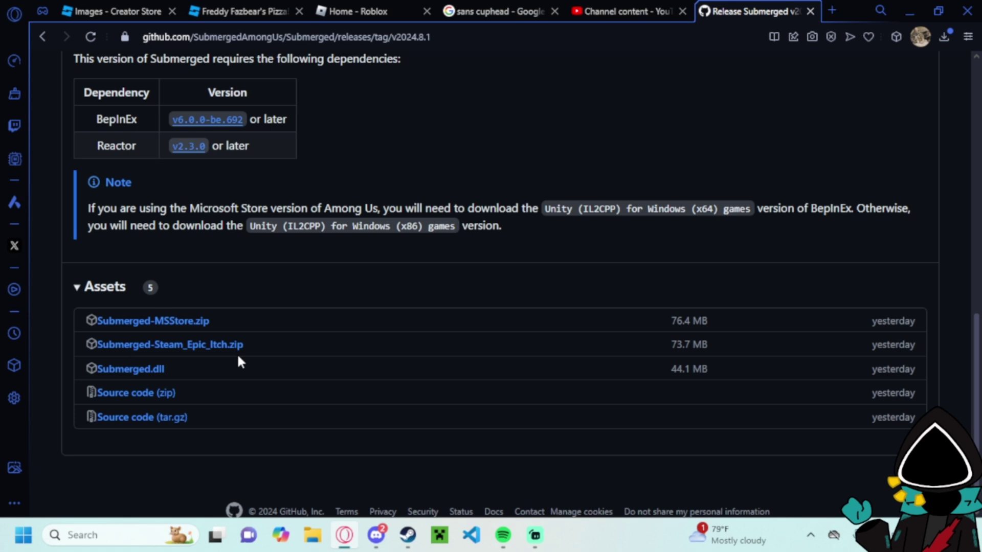
left_click(217, 347)
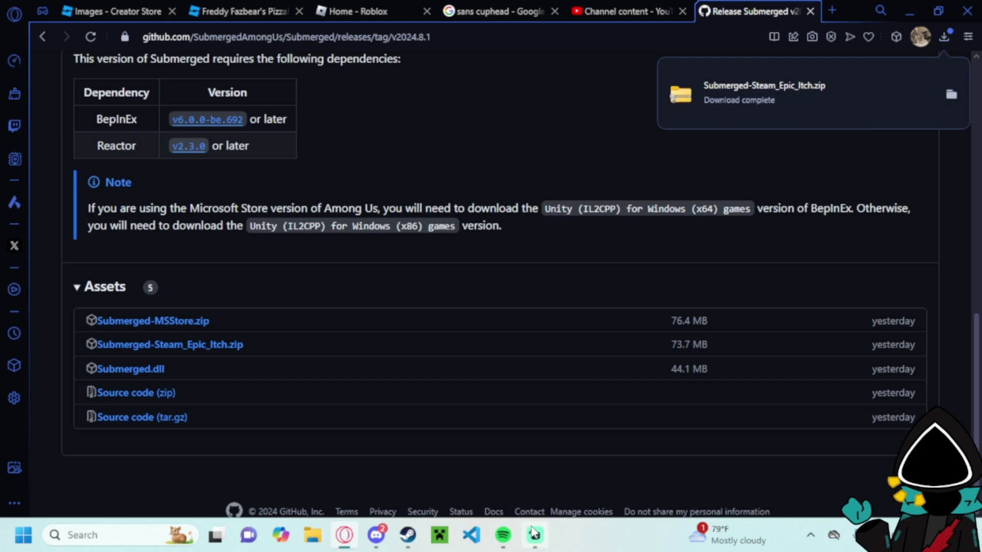
- Extract the Submerged-Steam_Epic_Itch archive in the Downloads folder to its default destination
left_click(908, 7)
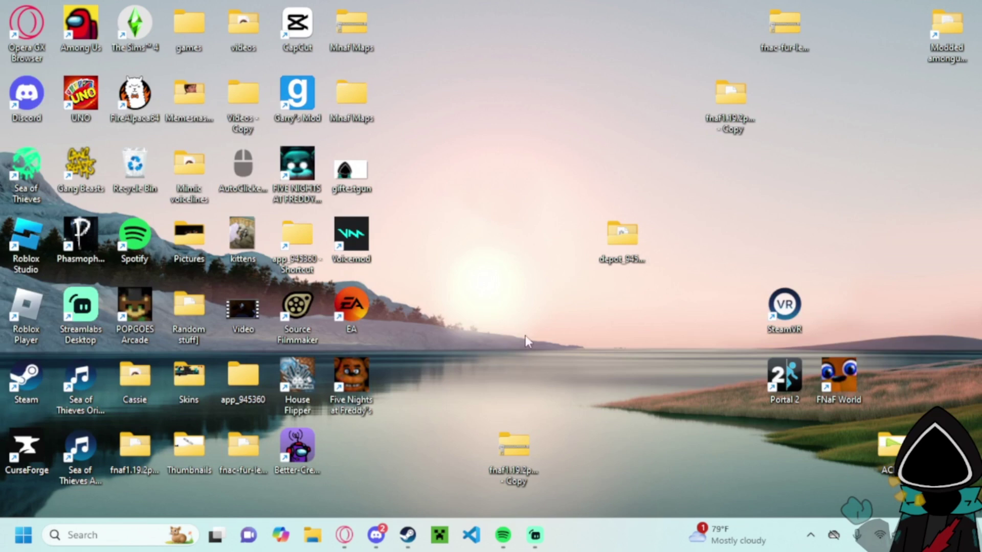
left_click(313, 543)
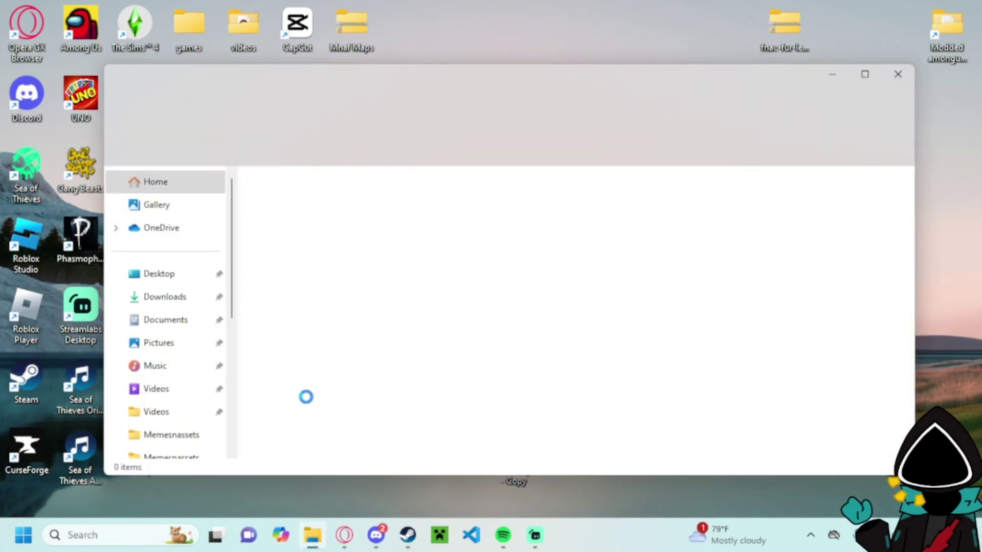
left_click(165, 297)
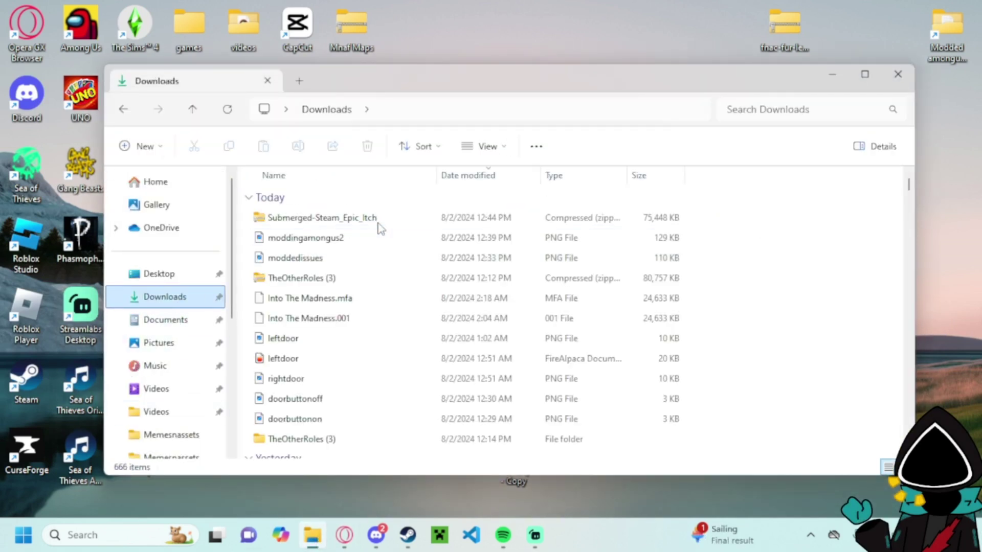
right_click(379, 221)
left_click(353, 219)
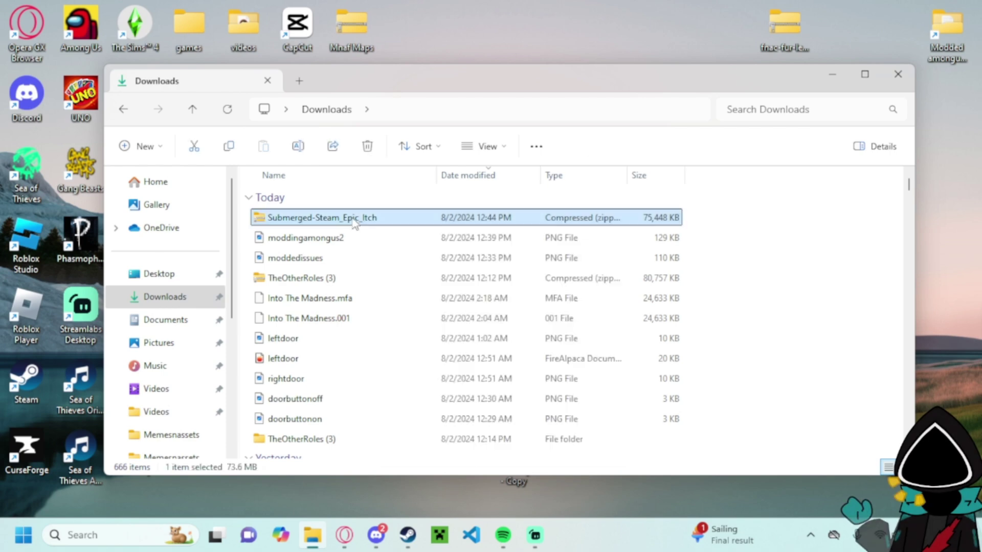
right_click(353, 219)
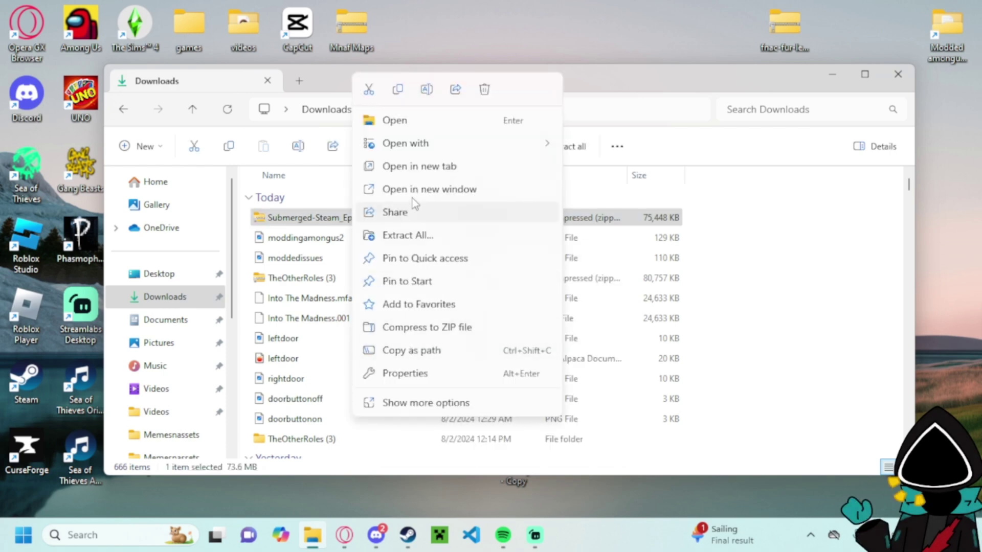
left_click(407, 235)
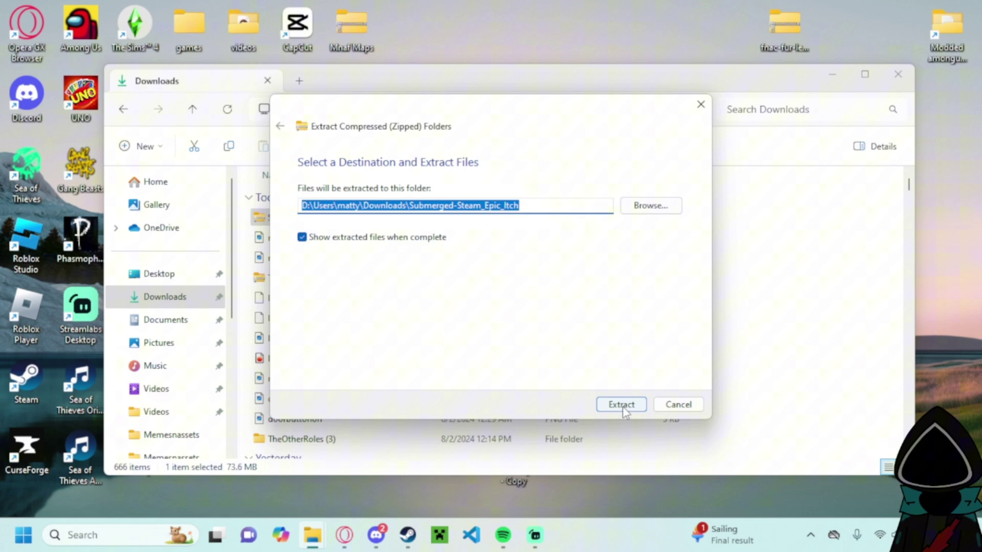
left_click(621, 405)
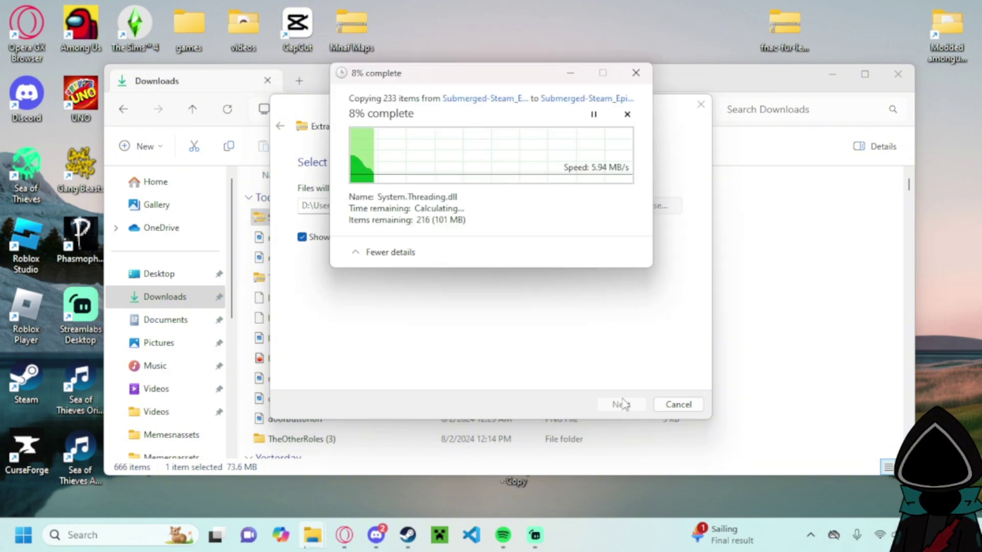
- Switch to Steam and browse the local files of Among Us to open its installation folder
left_click(408, 535)
left_click(828, 311)
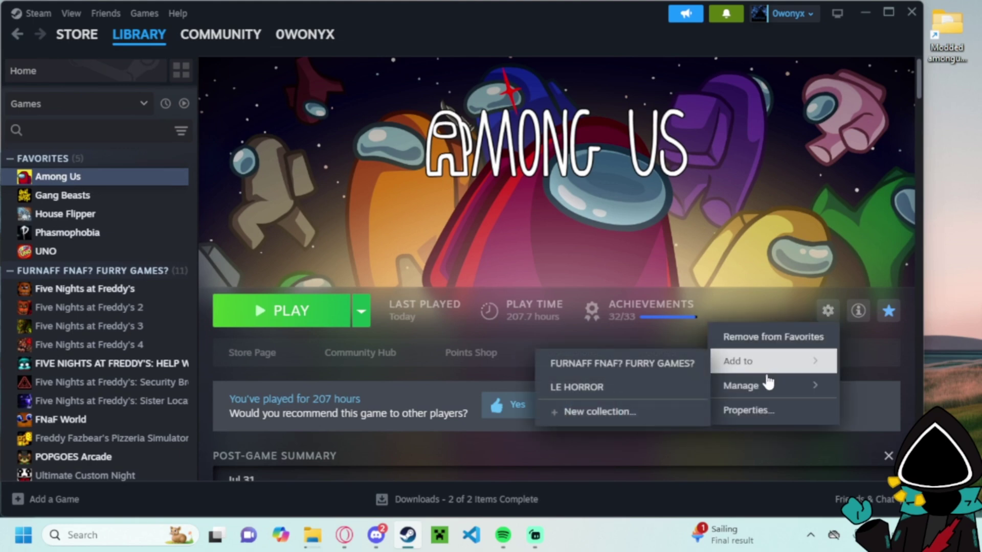
mouse_move(767, 386)
left_click(640, 413)
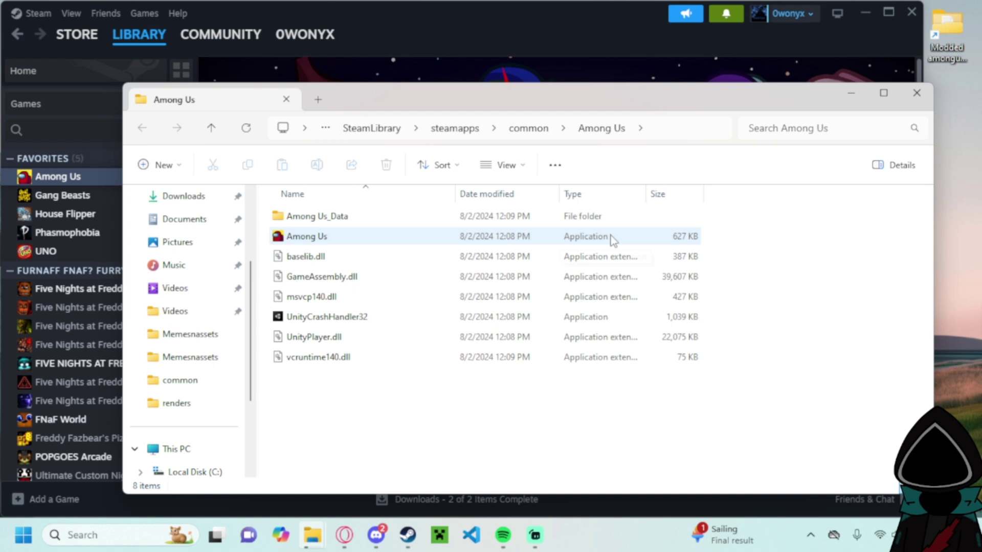
left_click(687, 128)
left_click(782, 373)
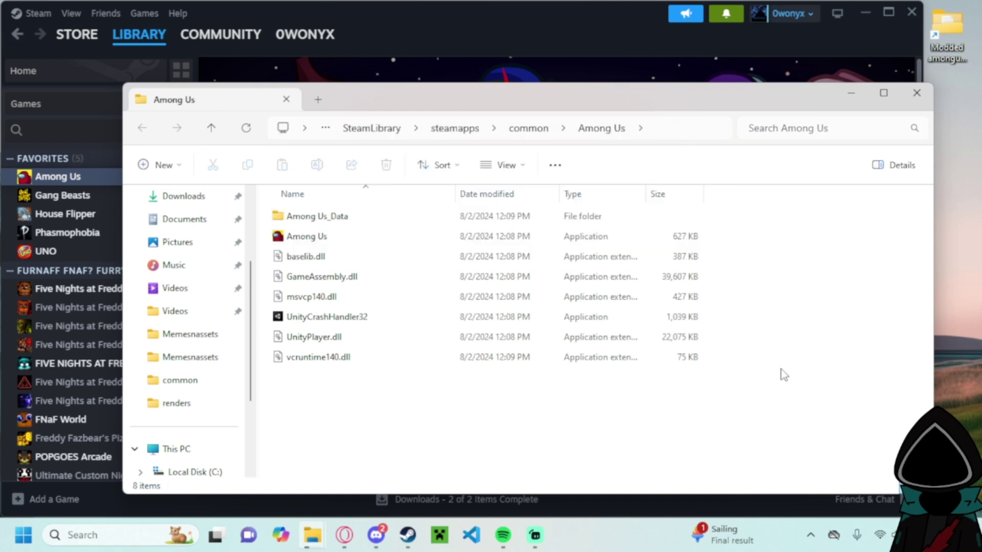
- Go up to the common folder and duplicate the Among Us folder there
left_click(529, 128)
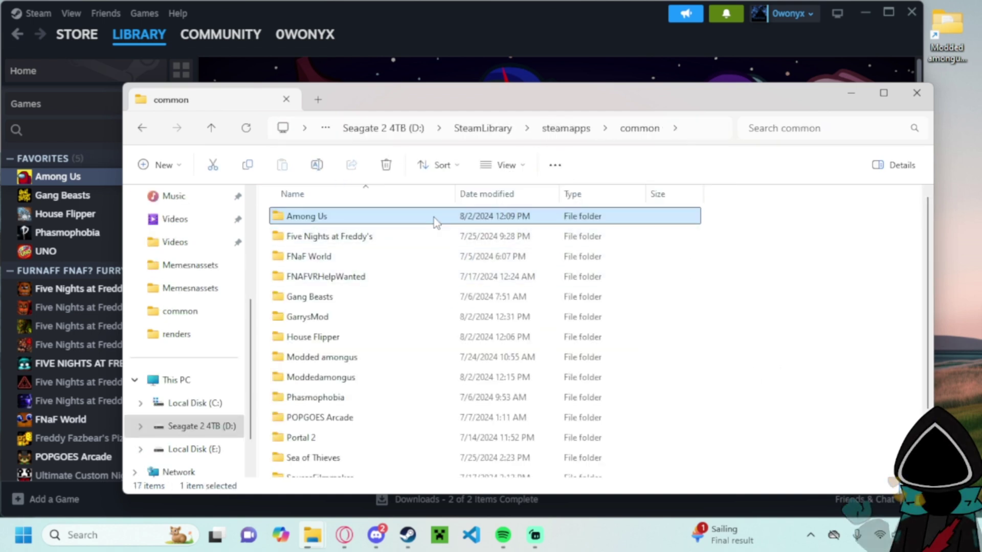
right_click(434, 216)
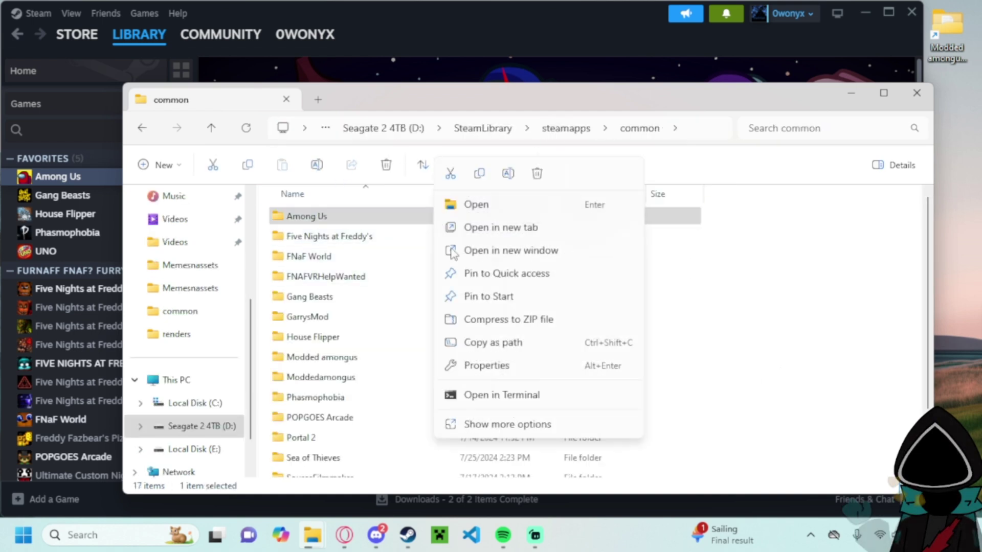
left_click(480, 174)
scroll(511, 266, "down", 2)
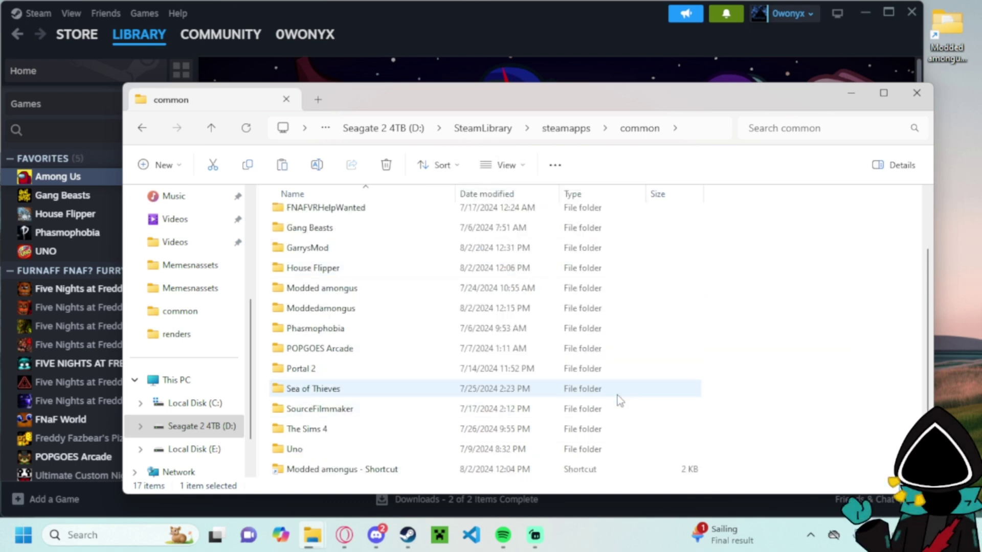
right_click(750, 475)
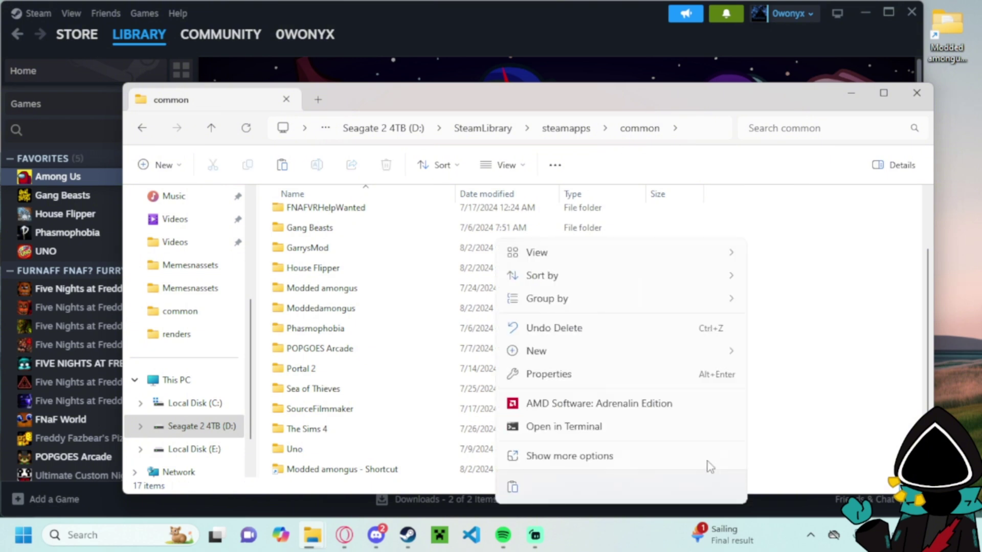
left_click(513, 488)
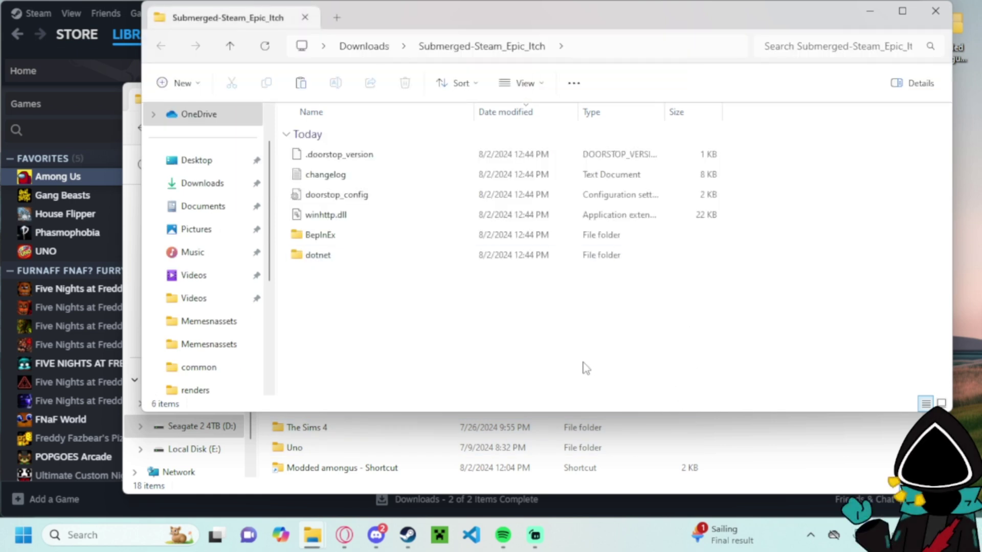
- Check the contents of the copied game folder and rename it as "Among Us - Submerged"
left_click(738, 462)
double_click(482, 466)
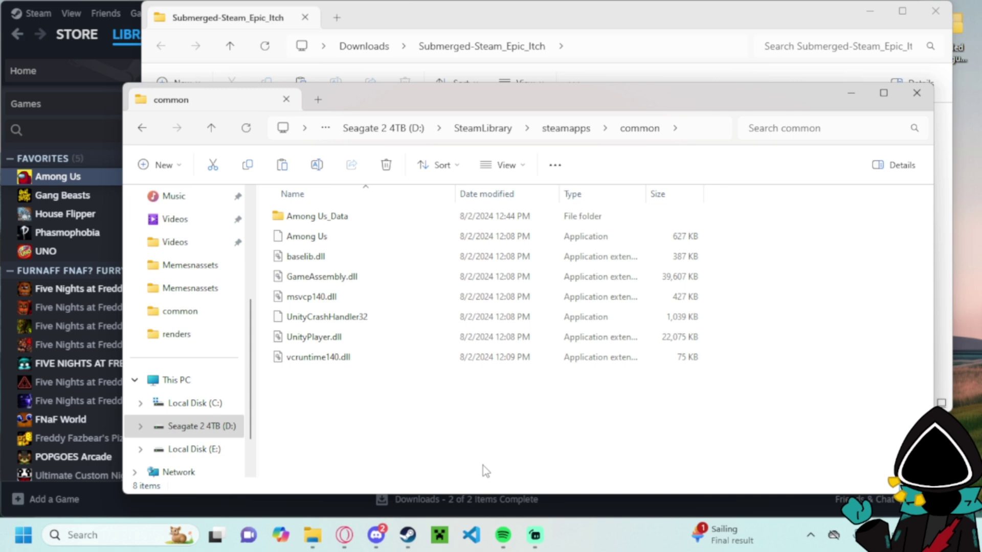
key("alt+Left")
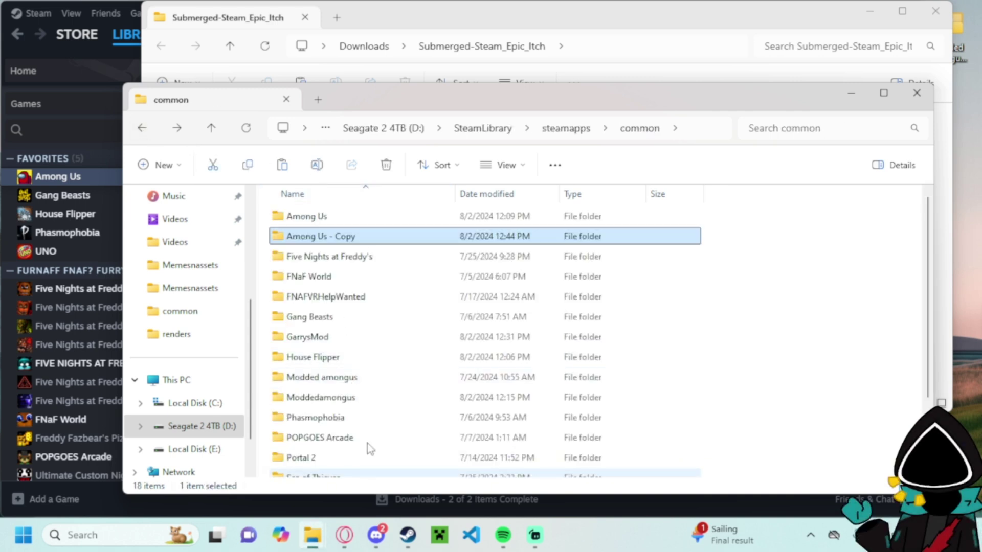
scroll(393, 290, "down", 2)
scroll(393, 290, "up", 2)
right_click(324, 240)
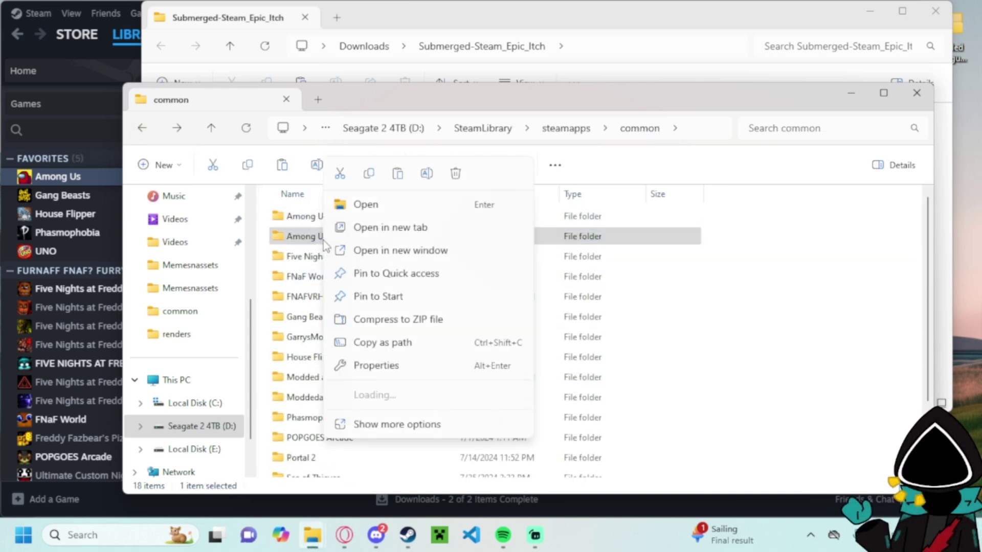
left_click(426, 173)
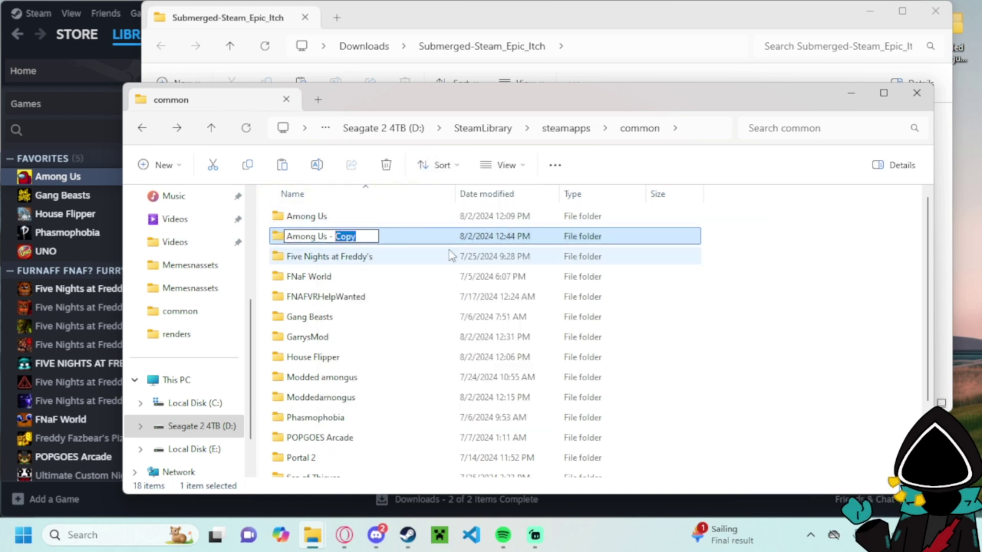
type("Submerged")
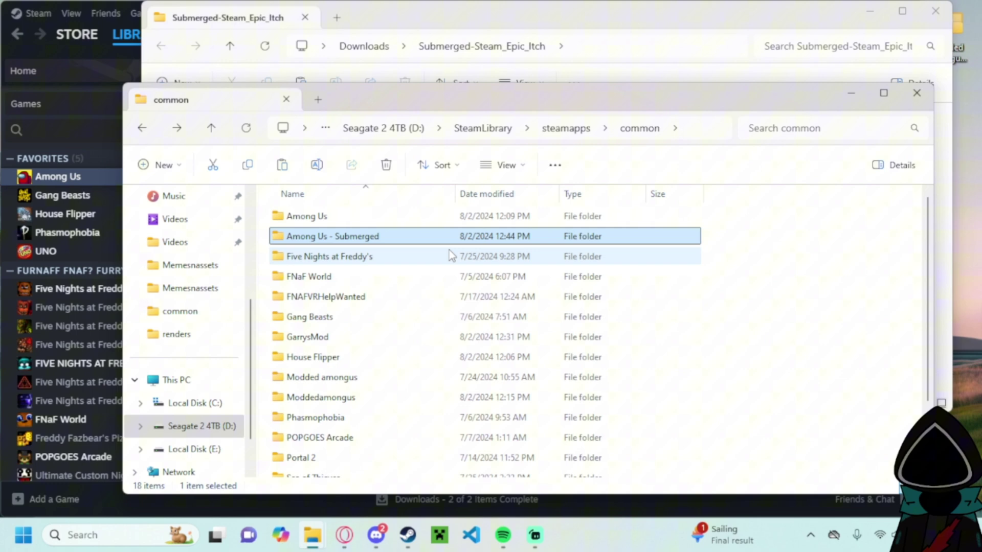
- Move all extracted mod files from the Submerged-Steam_Epic_Itch folder into the Among Us - Submerged folder
double_click(446, 240)
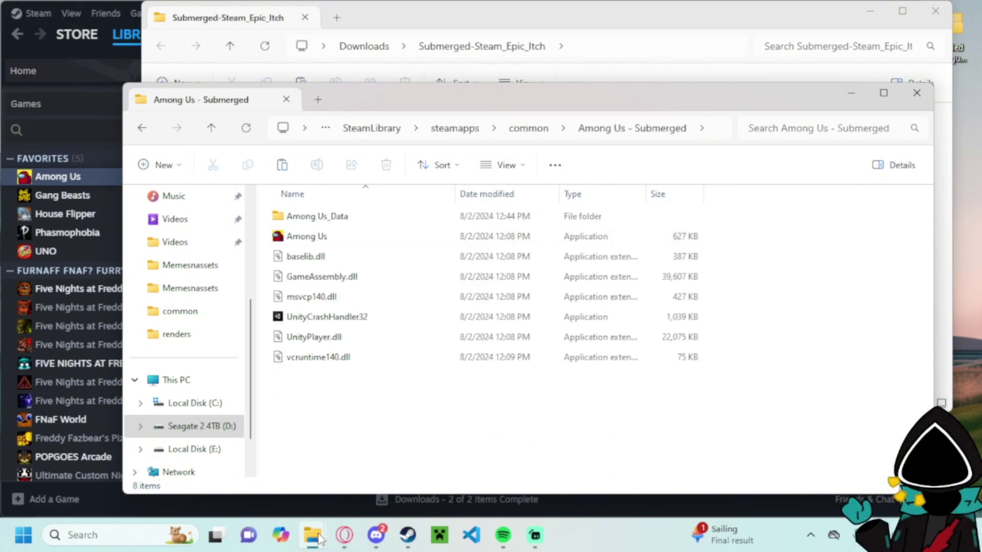
mouse_move(316, 540)
left_click(463, 468)
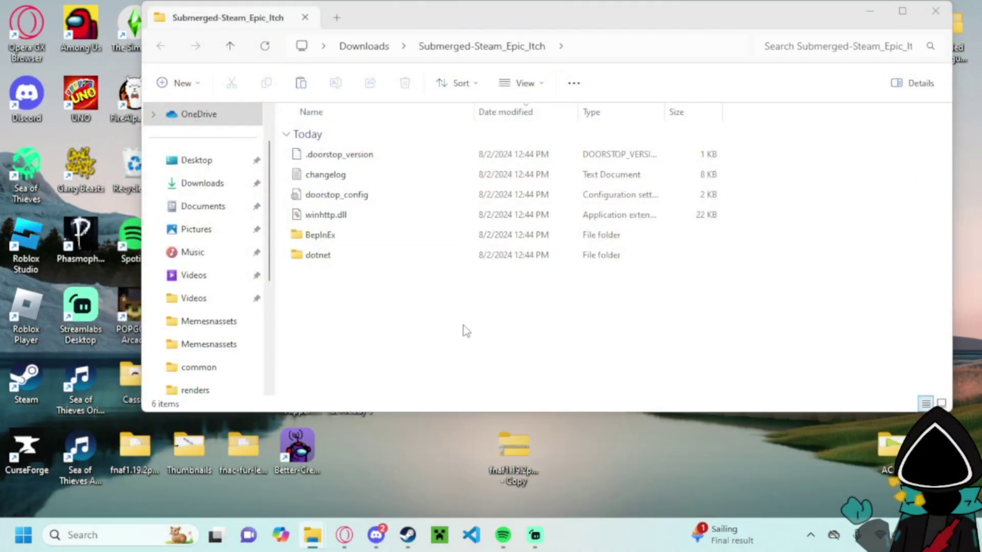
left_click_drag(524, 23, 779, 130)
left_click_drag(667, 393, 385, 394)
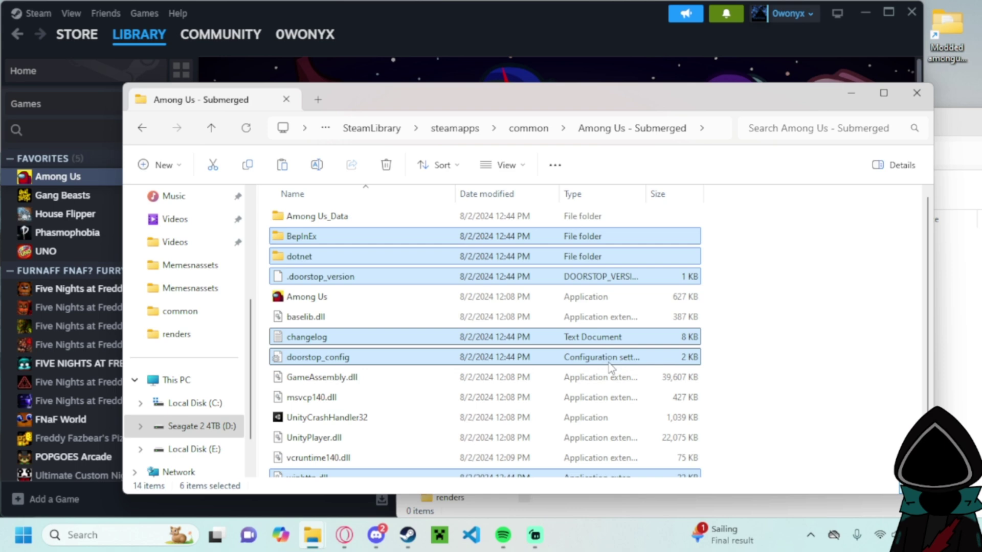
left_click(750, 354)
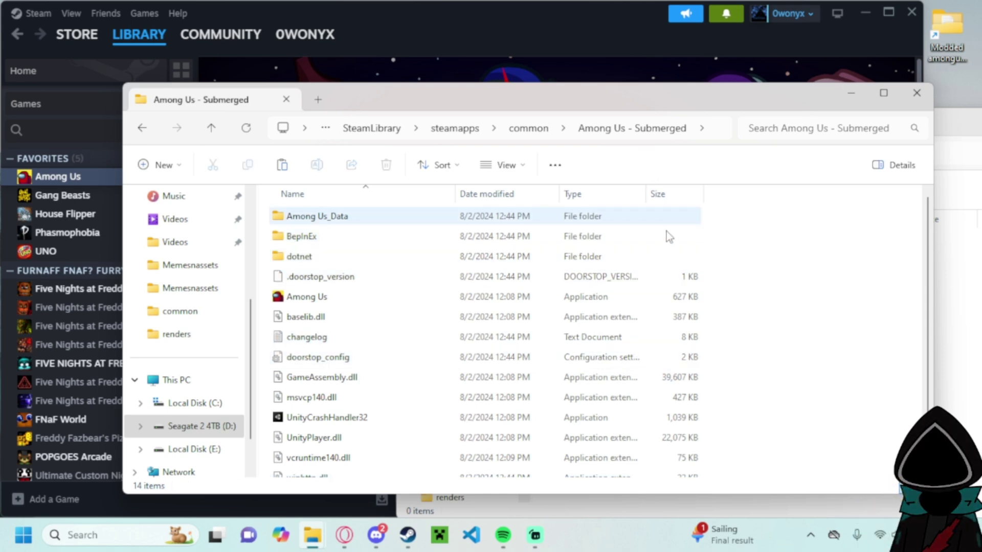
- Close the emptied Submerged-Steam_Epic_Itch window and launch Among Us from the Among Us - Submerged folder, bringing its BepInEx console forward
scroll(430, 281, "down", 1)
double_click(957, 132)
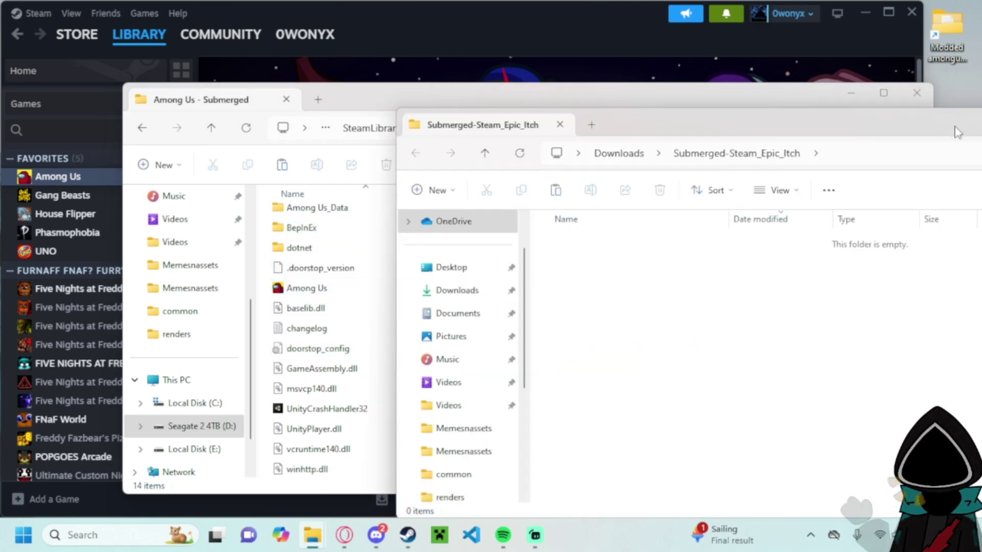
left_click(960, 15)
left_click(312, 290)
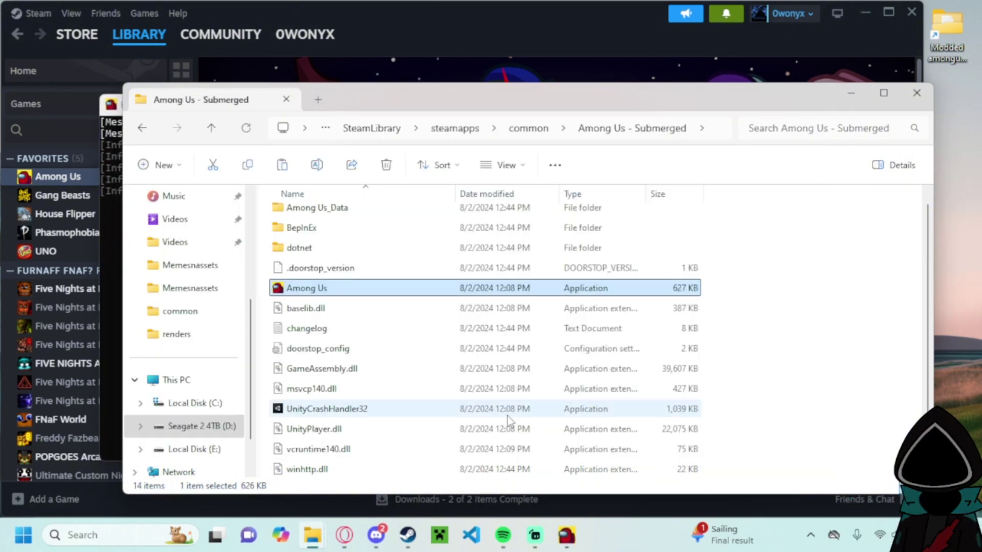
mouse_move(566, 535)
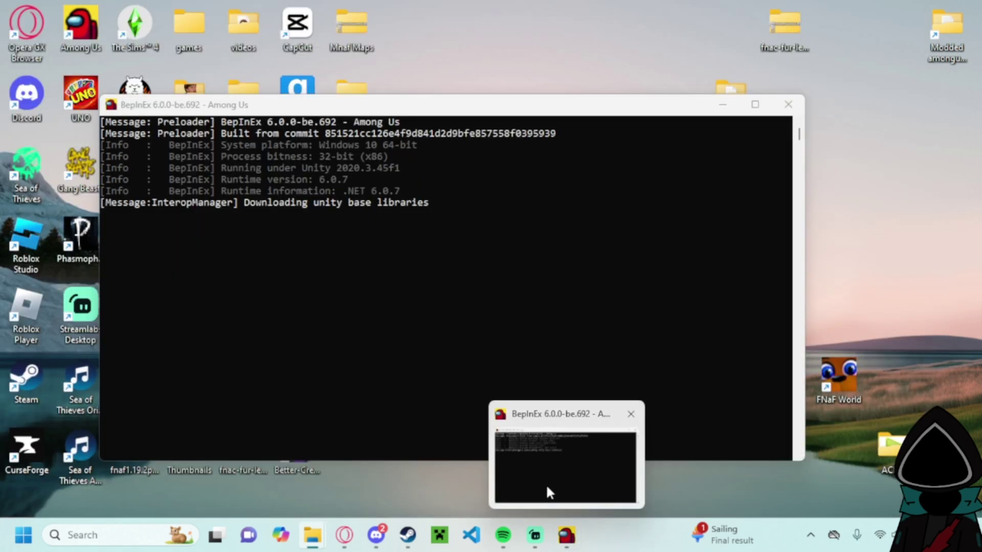
left_click(545, 483)
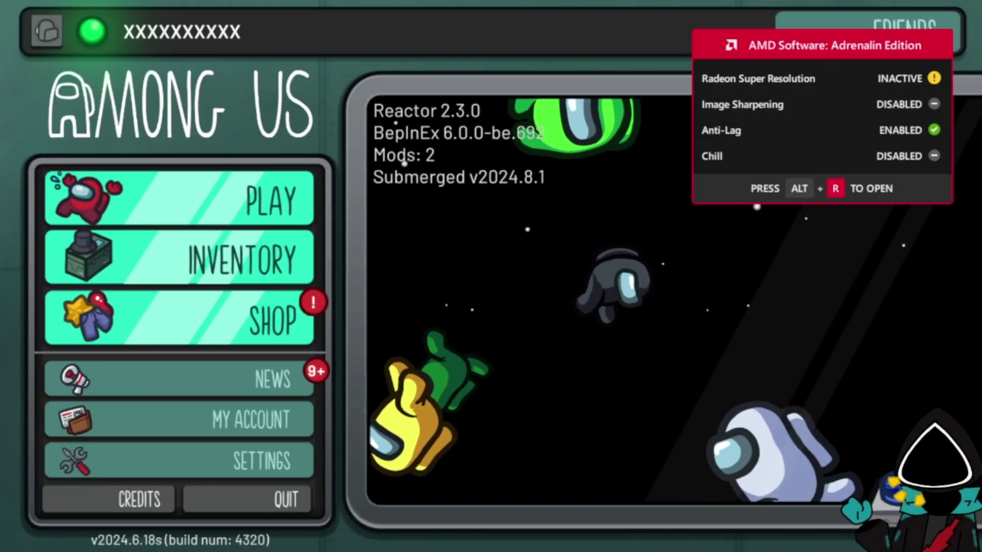
- View the Submerged mod's credits from the game's main menu and close them
left_click(404, 176)
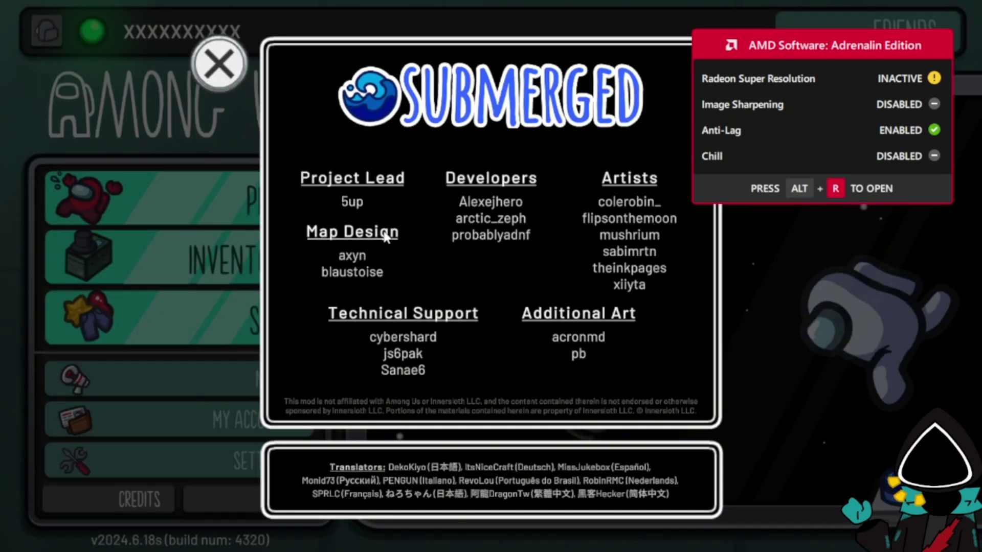
left_click(219, 65)
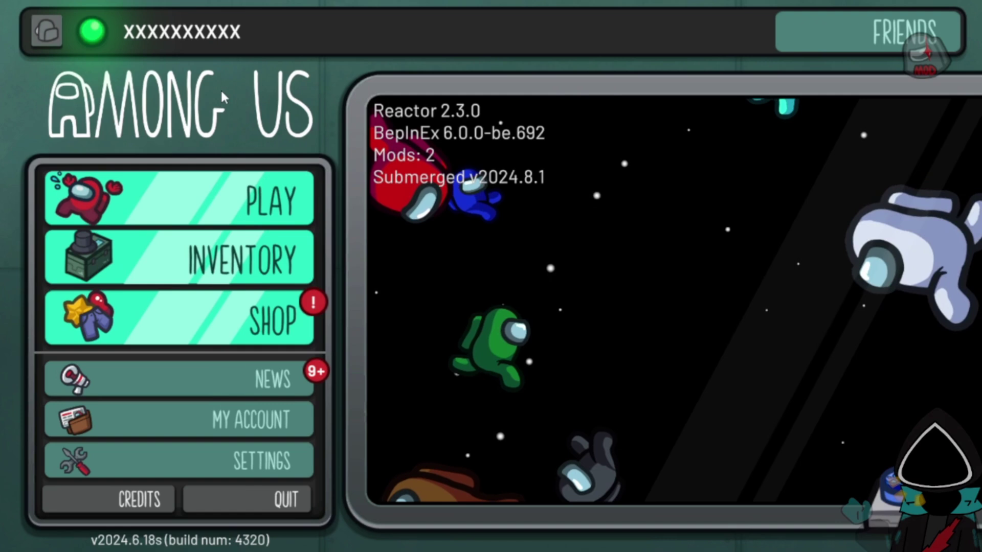
- Host an online game with the Submerged map selected and walk the character around in its lobby
left_click(258, 202)
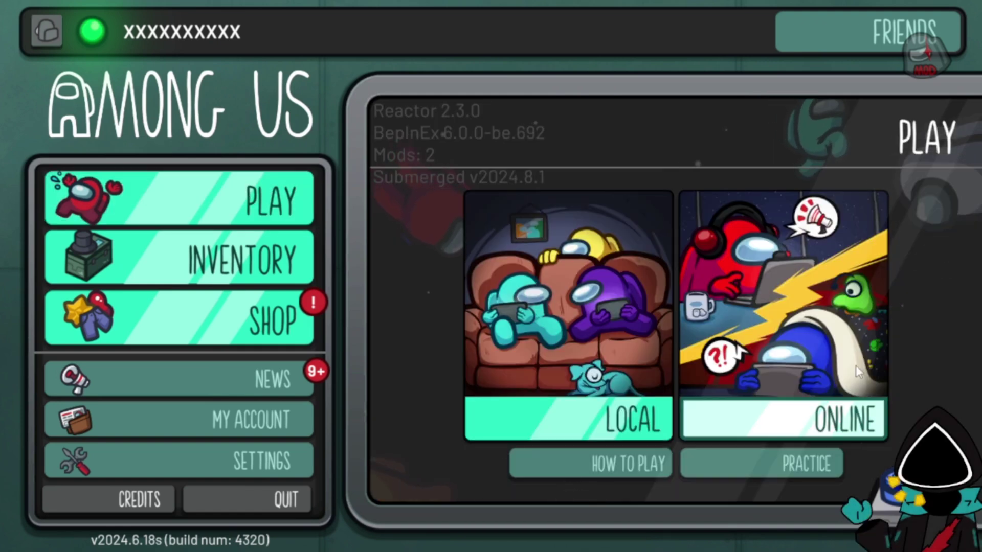
left_click(762, 359)
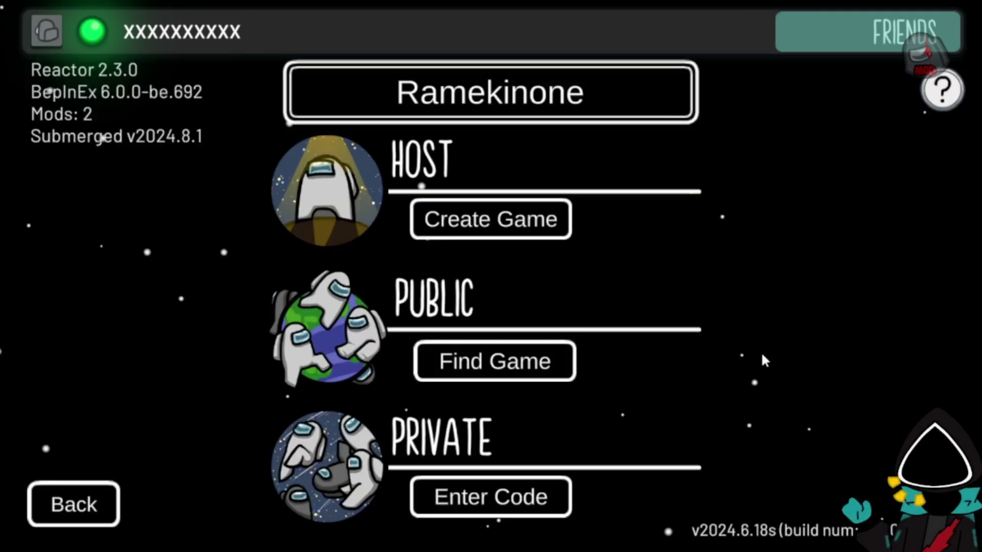
left_click(499, 226)
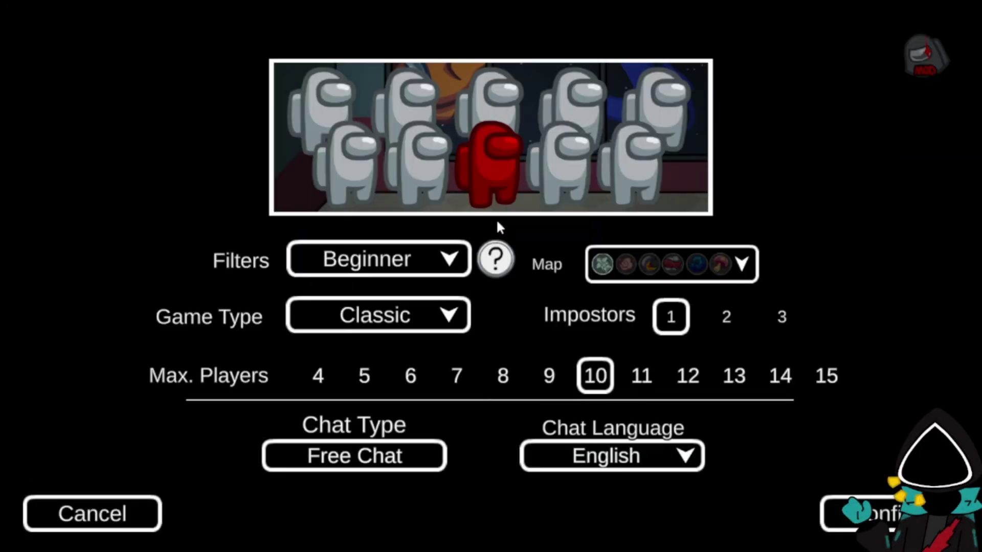
left_click(698, 264)
left_click(699, 391)
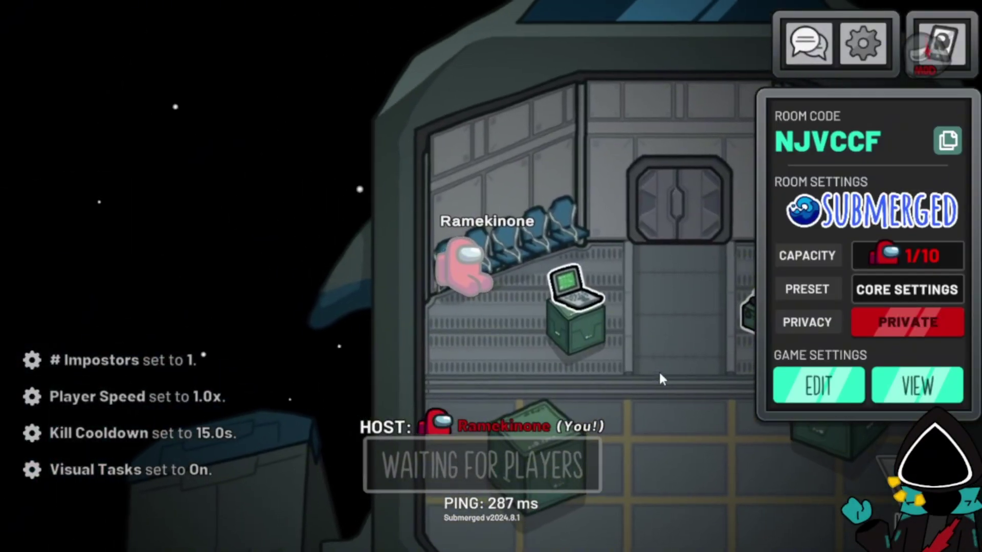
key("d")
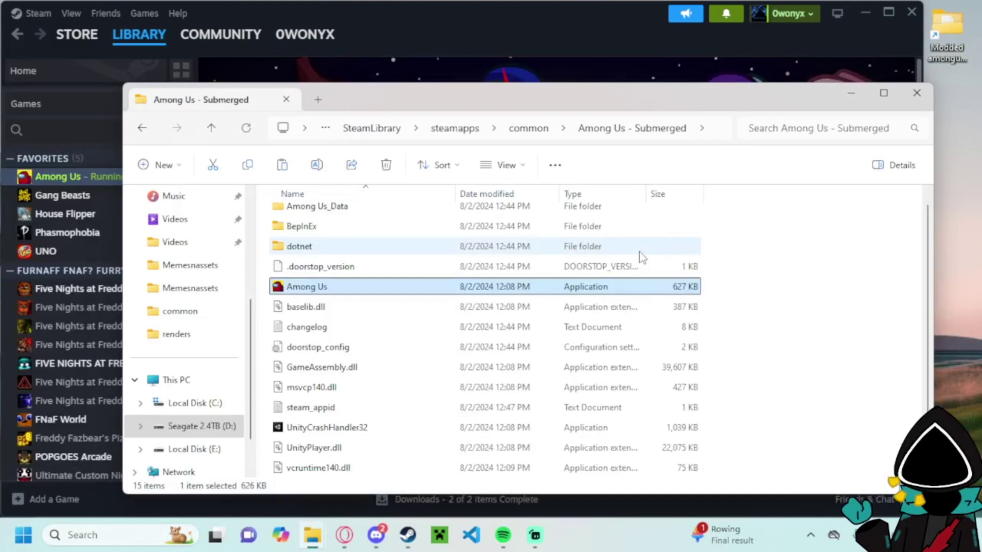
left_click(546, 529)
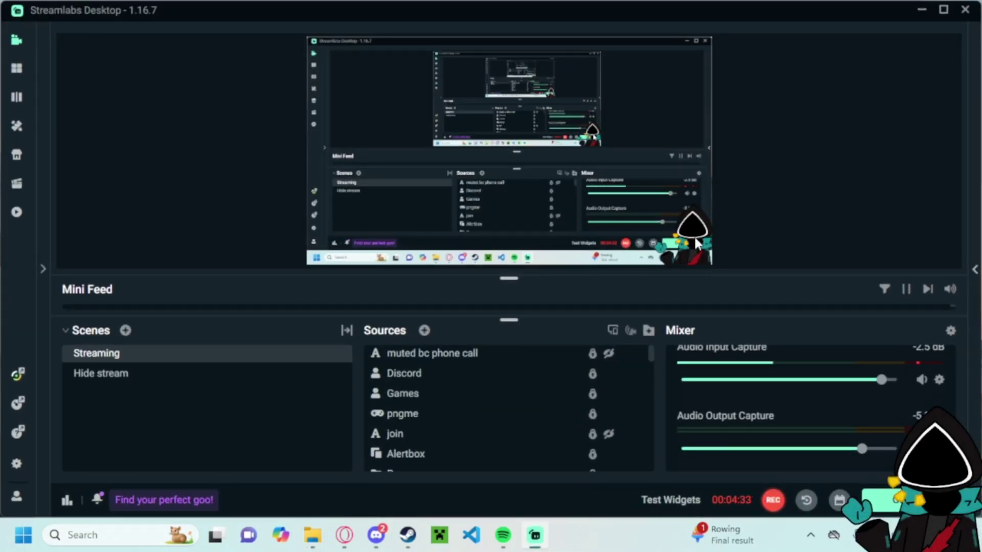